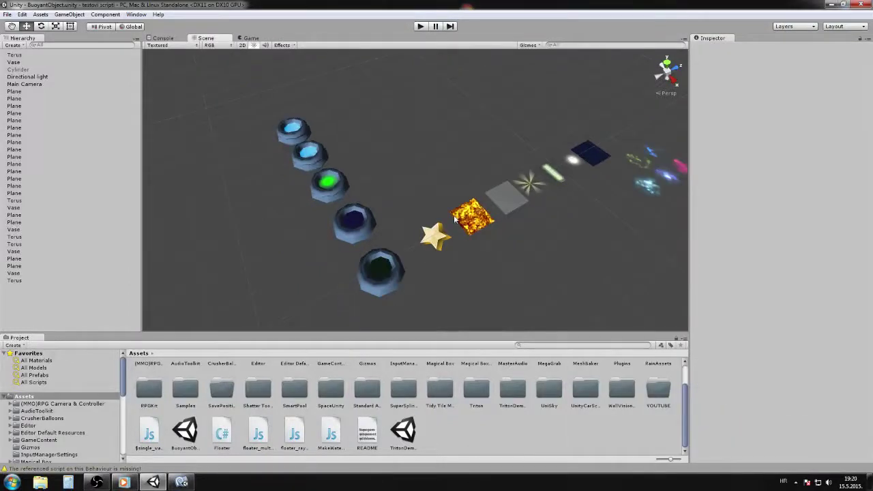
Look over the lava plane, star and water basins in the scene and inspect the MakeWaterWaves script
{"action": "middle_click_drag", "start_coordinate": [473, 229], "coordinate": [421, 209]}
{"action": "scroll", "coordinate": [411, 231], "scroll_direction": "up", "scroll_amount": 5}
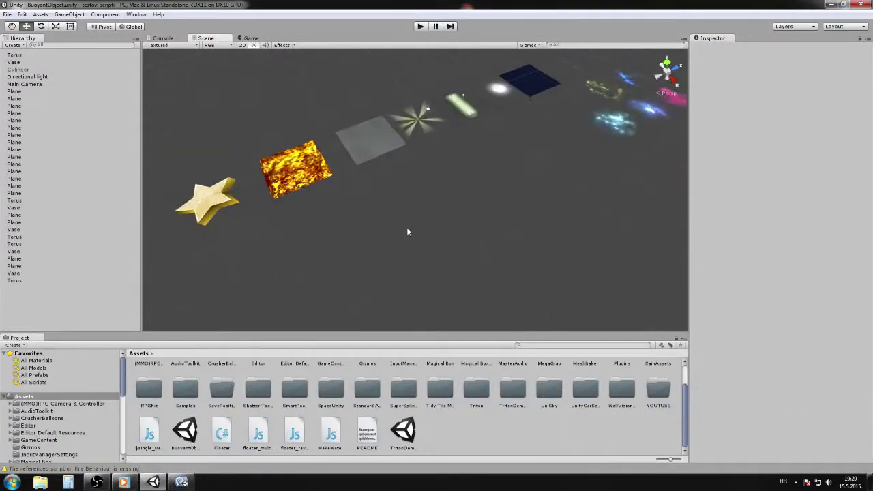
{"action": "middle_click_drag", "start_coordinate": [323, 153], "coordinate": [352, 164]}
{"action": "scroll", "coordinate": [351, 165], "scroll_direction": "up", "scroll_amount": 3}
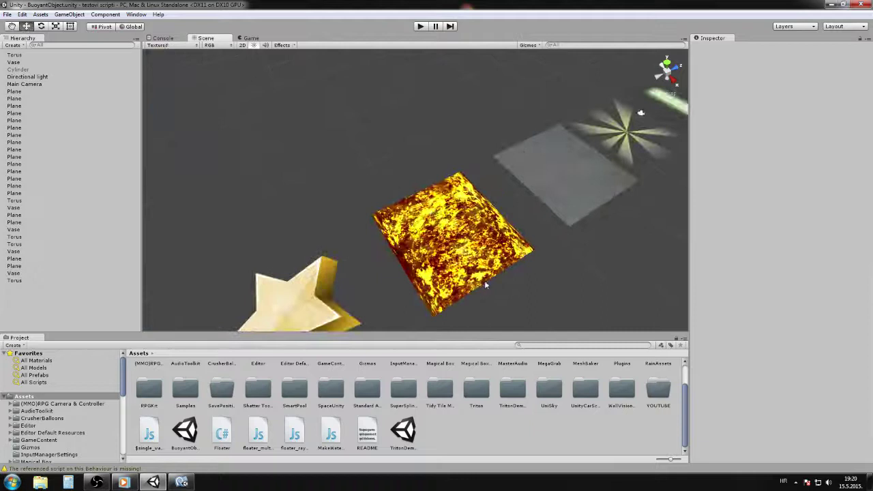
{"action": "scroll", "coordinate": [486, 285], "scroll_direction": "down", "scroll_amount": 2}
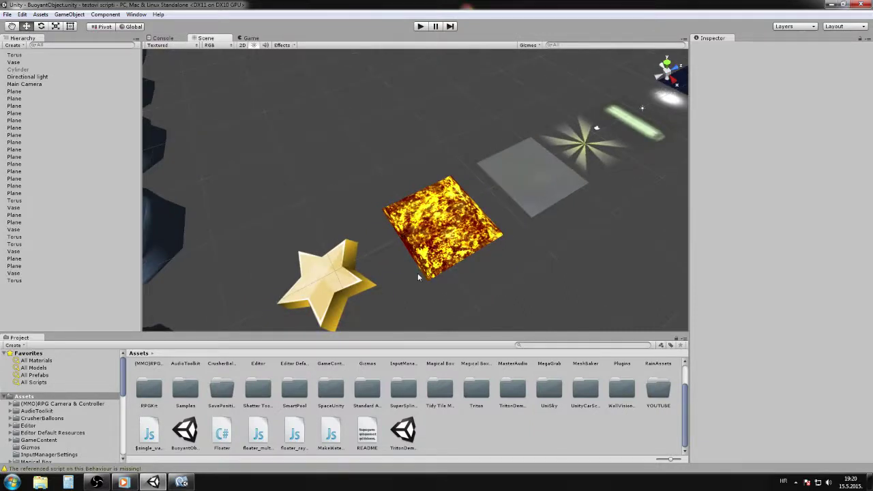
{"action": "scroll", "coordinate": [417, 273], "scroll_direction": "down", "scroll_amount": 3}
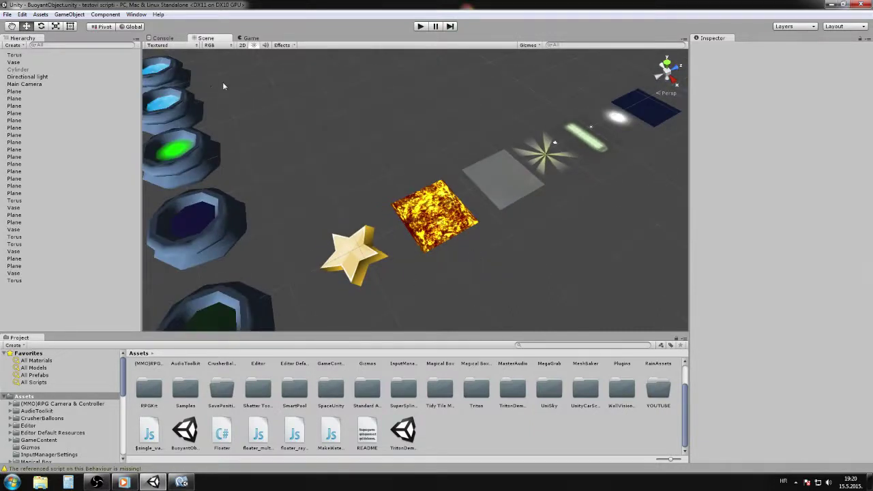
{"action": "middle_click_drag", "start_coordinate": [223, 86], "coordinate": [292, 107]}
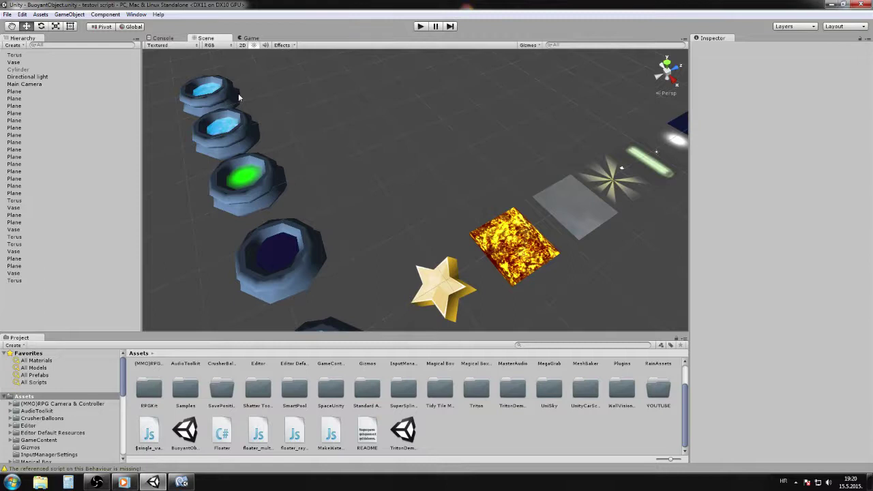
{"action": "left_click", "coordinate": [331, 435]}
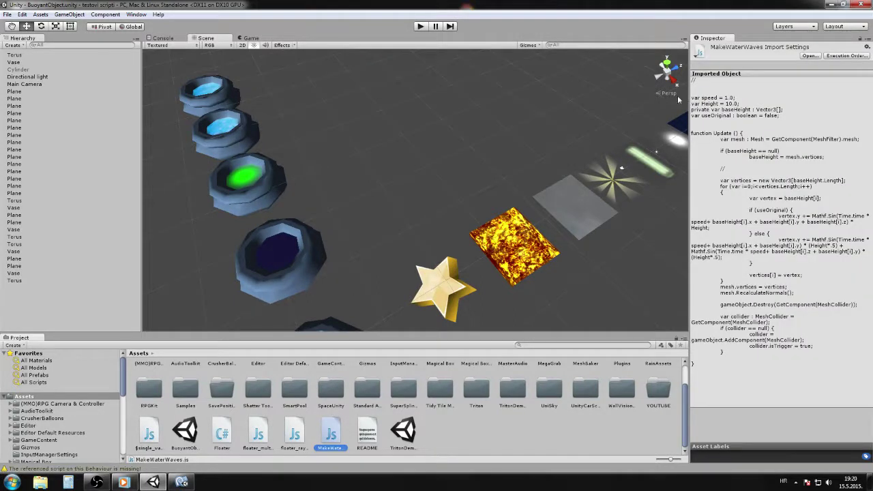
{"action": "left_click", "coordinate": [468, 145]}
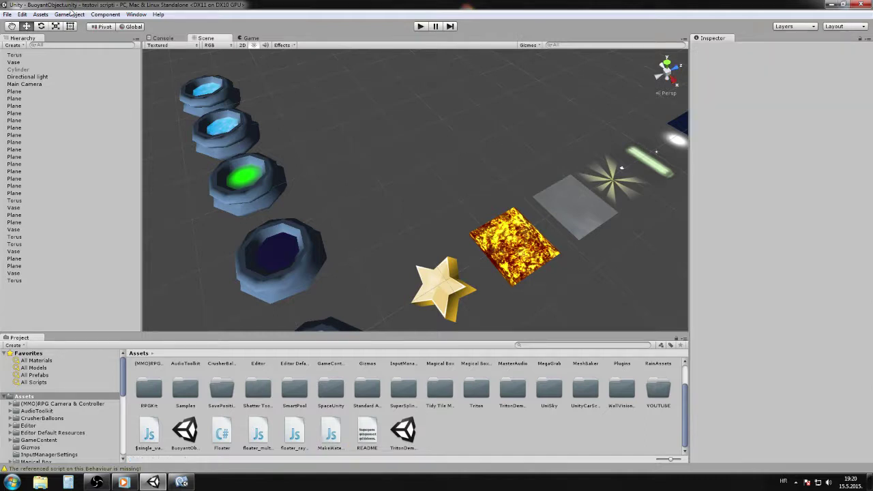
Add a plane to the scene and place it near the lava plane at about X -12.3, Y 0.59, Z -44.94
{"action": "left_click", "coordinate": [68, 14]}
{"action": "mouse_move", "coordinate": [83, 47]}
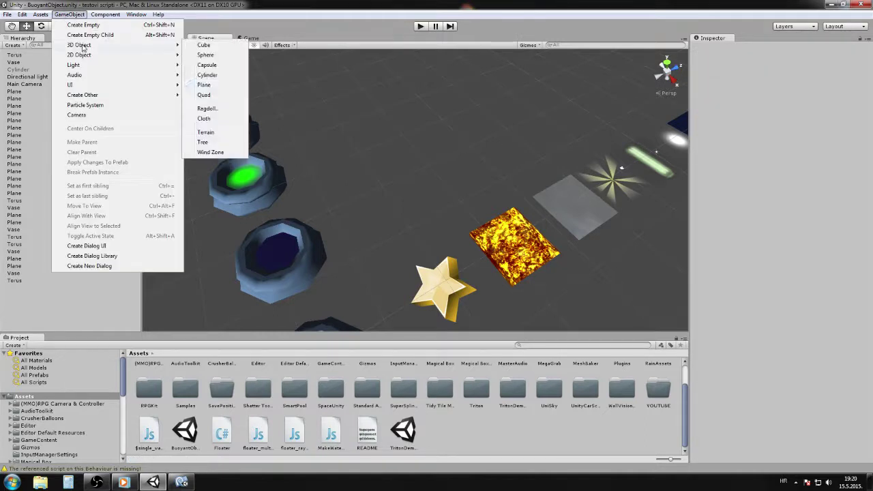
{"action": "left_click", "coordinate": [204, 85]}
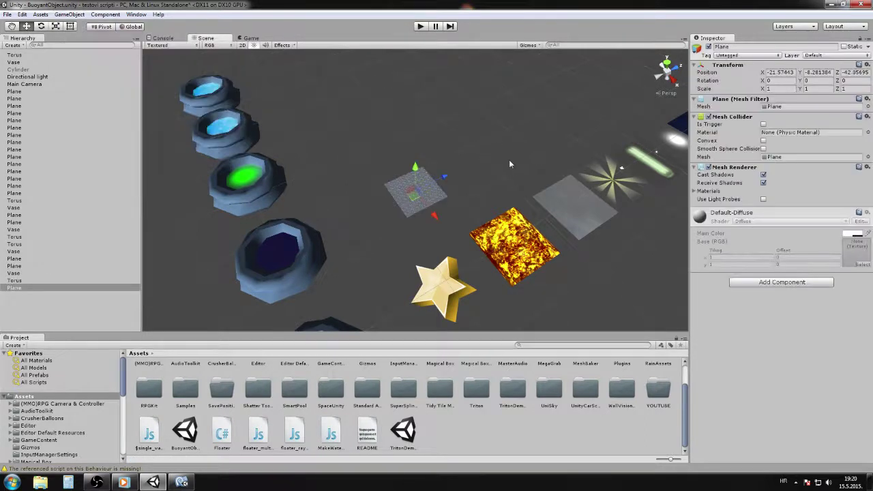
{"action": "scroll", "coordinate": [506, 161], "scroll_direction": "down", "scroll_amount": 2}
{"action": "scroll", "coordinate": [460, 168], "scroll_direction": "up", "scroll_amount": 8}
{"action": "scroll", "coordinate": [437, 155], "scroll_direction": "up", "scroll_amount": 2}
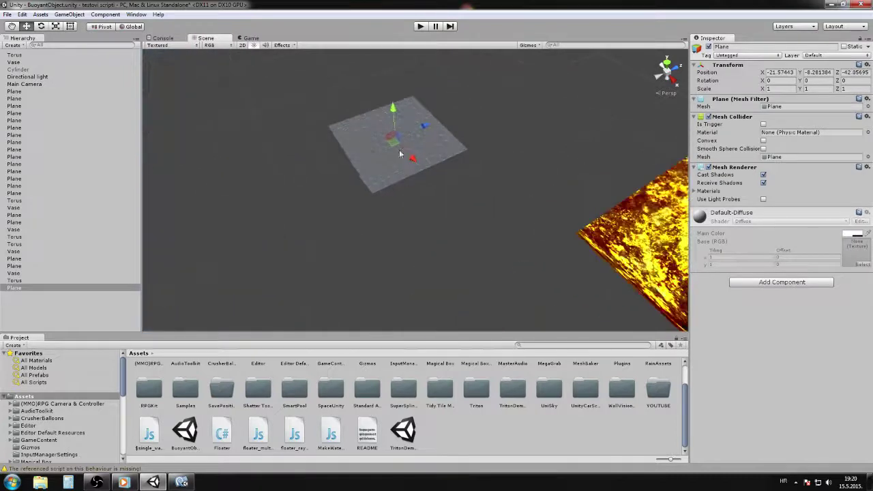
{"action": "left_click_drag", "start_coordinate": [398, 155], "coordinate": [419, 137]}
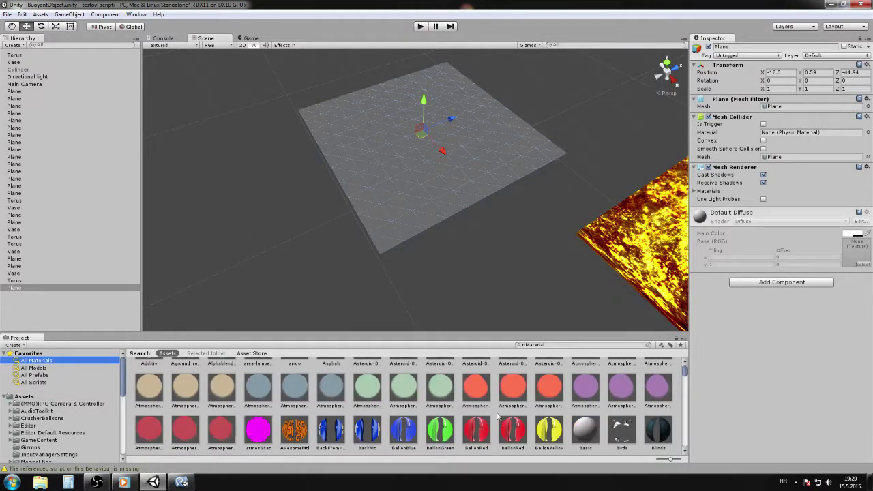
Browse the project's materials and apply the green-and-red combinedMultiMaterials-mat1 material to the new plane
{"action": "scroll", "coordinate": [498, 420], "scroll_direction": "up", "scroll_amount": 1}
{"action": "left_click_drag", "start_coordinate": [231, 381], "coordinate": [214, 386]}
{"action": "left_click_drag", "start_coordinate": [280, 384], "coordinate": [314, 388]}
{"action": "scroll", "coordinate": [352, 407], "scroll_direction": "down", "scroll_amount": 3}
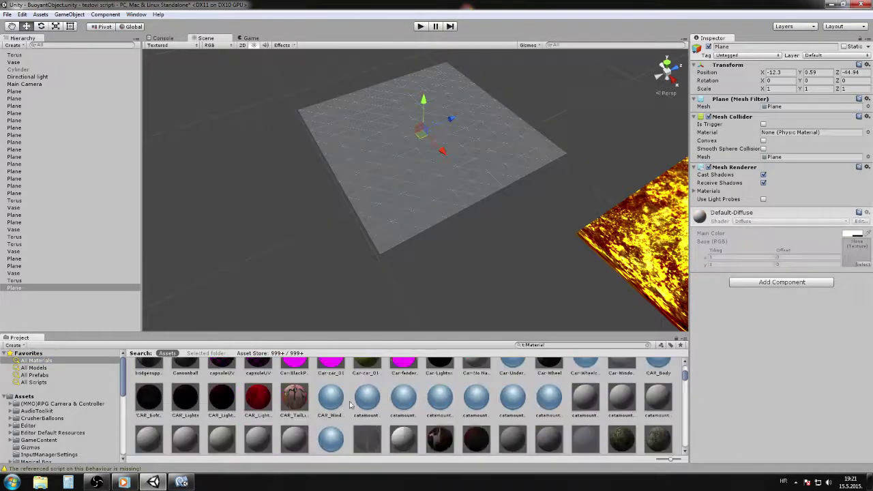
{"action": "scroll", "coordinate": [352, 407], "scroll_direction": "down", "scroll_amount": 6}
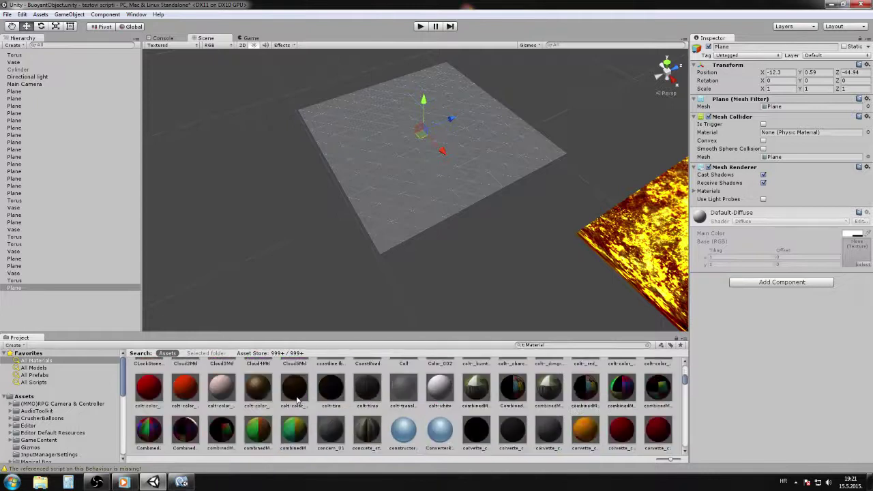
{"action": "scroll", "coordinate": [297, 400], "scroll_direction": "down", "scroll_amount": 2}
{"action": "scroll", "coordinate": [210, 396], "scroll_direction": "up", "scroll_amount": 1}
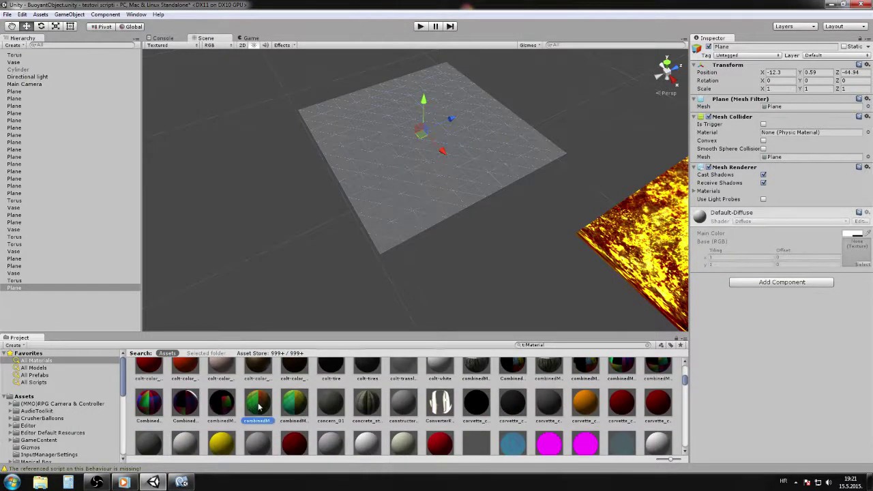
{"action": "left_click_drag", "start_coordinate": [259, 407], "coordinate": [399, 190]}
Locate the MakeWaterWaves script used by the lava plane, attach it to the new plane and set its height to 0.23
{"action": "scroll", "coordinate": [395, 208], "scroll_direction": "down", "scroll_amount": 6}
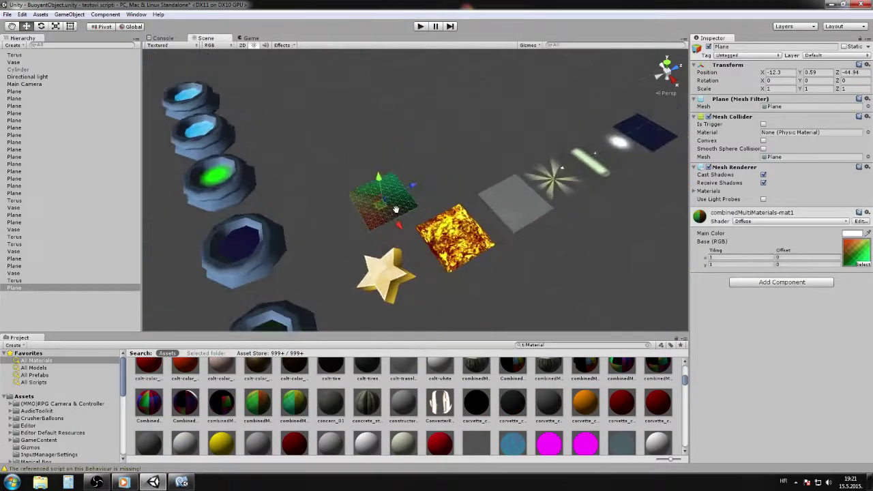
{"action": "scroll", "coordinate": [396, 210], "scroll_direction": "up", "scroll_amount": 2}
{"action": "left_click", "coordinate": [451, 244]}
{"action": "left_click", "coordinate": [788, 167]}
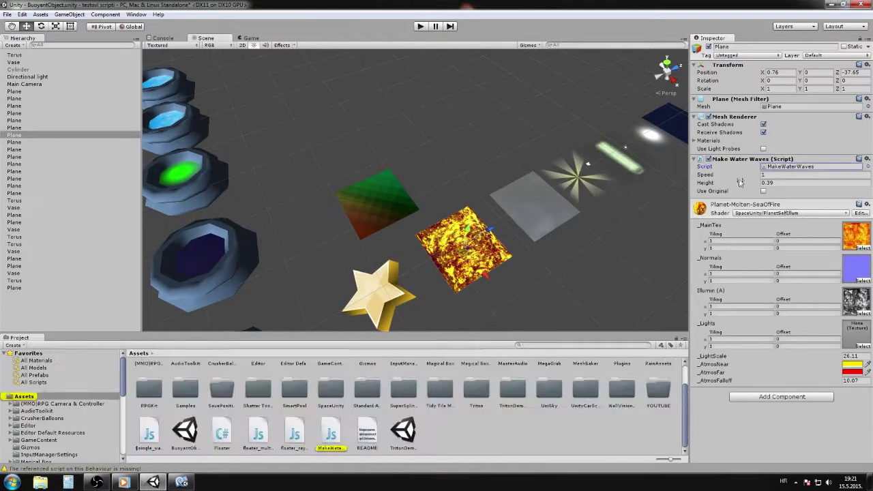
{"action": "left_click", "coordinate": [380, 204]}
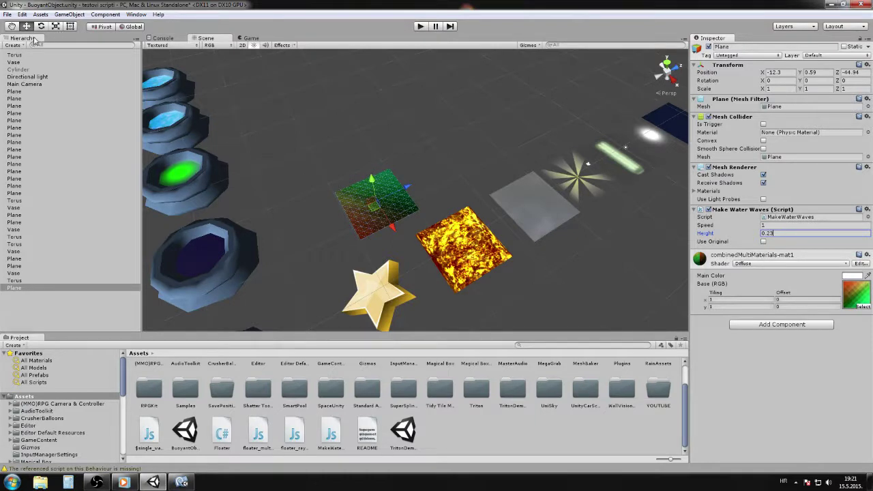
Scale the green-and-red plane uniformly to about 1.49 and move it to about X -16.21, Z -39.47
{"action": "left_click_drag", "start_coordinate": [378, 202], "coordinate": [375, 184]}
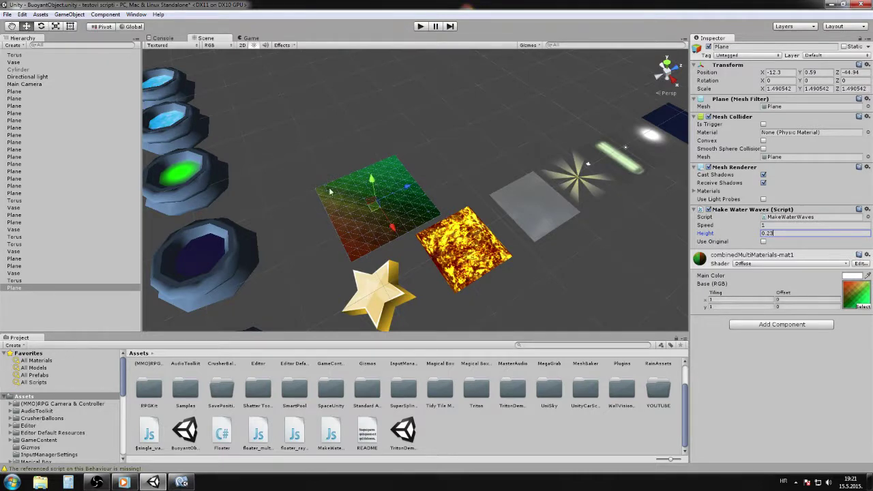
{"action": "left_click_drag", "start_coordinate": [372, 206], "coordinate": [387, 186]}
{"action": "scroll", "coordinate": [387, 186], "scroll_direction": "down", "scroll_amount": 3}
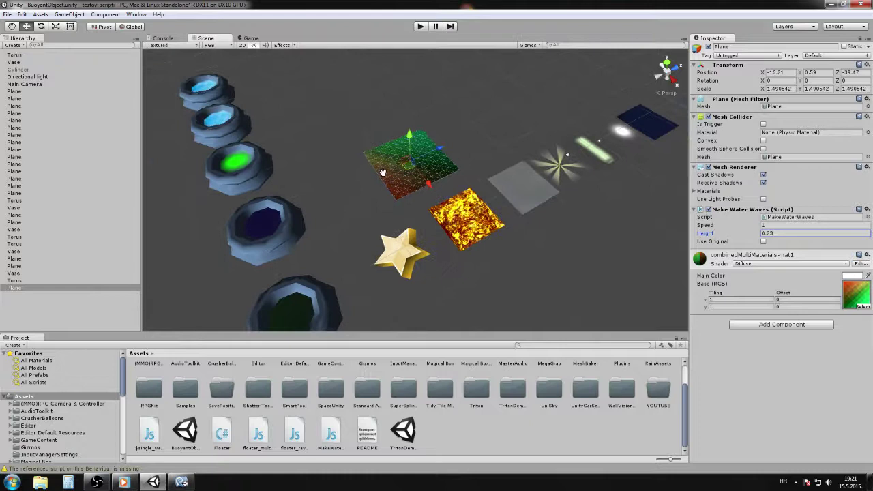
{"action": "left_click", "coordinate": [348, 195]}
{"action": "scroll", "coordinate": [348, 198], "scroll_direction": "down", "scroll_amount": 4}
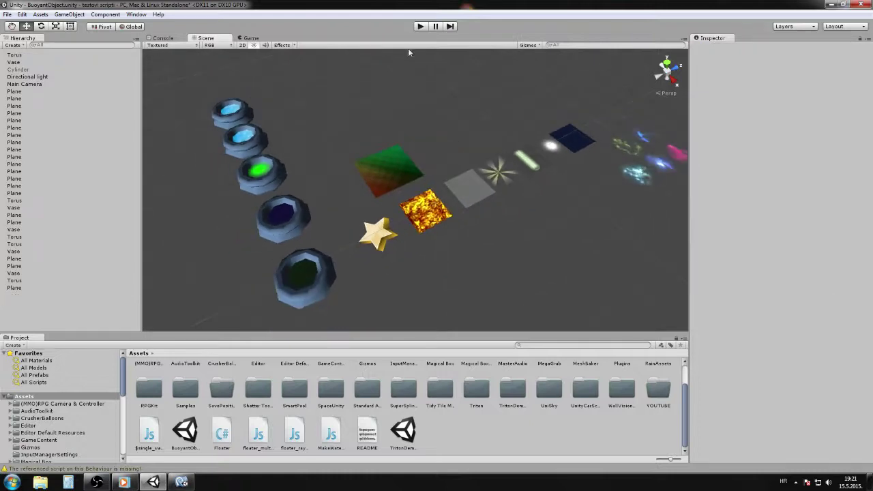
Run the scene and examine the star plane's waving mesh close up in the Scene view
{"action": "left_click", "coordinate": [419, 26]}
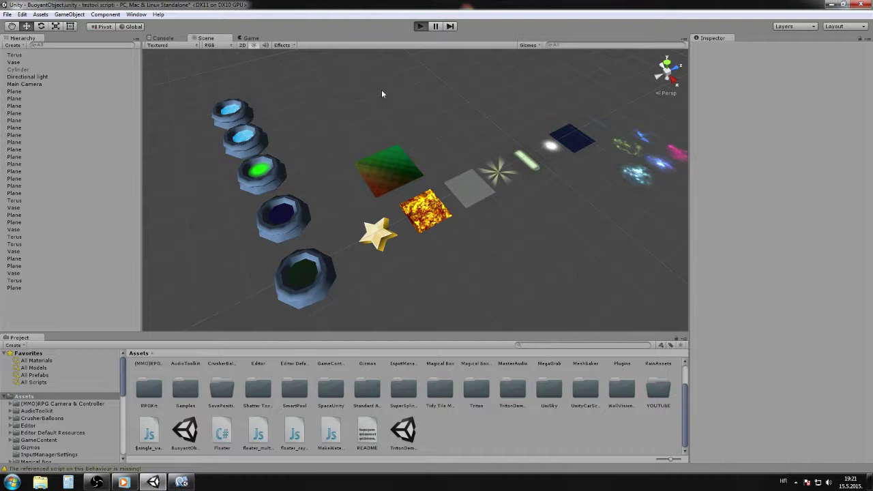
{"action": "left_click", "coordinate": [206, 38]}
{"action": "scroll", "coordinate": [349, 179], "scroll_direction": "up", "scroll_amount": 5}
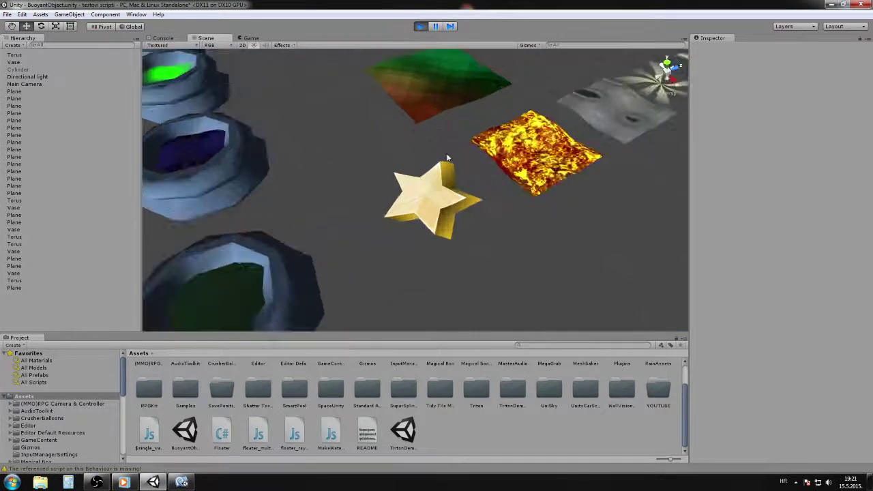
{"action": "scroll", "coordinate": [447, 158], "scroll_direction": "up", "scroll_amount": 5}
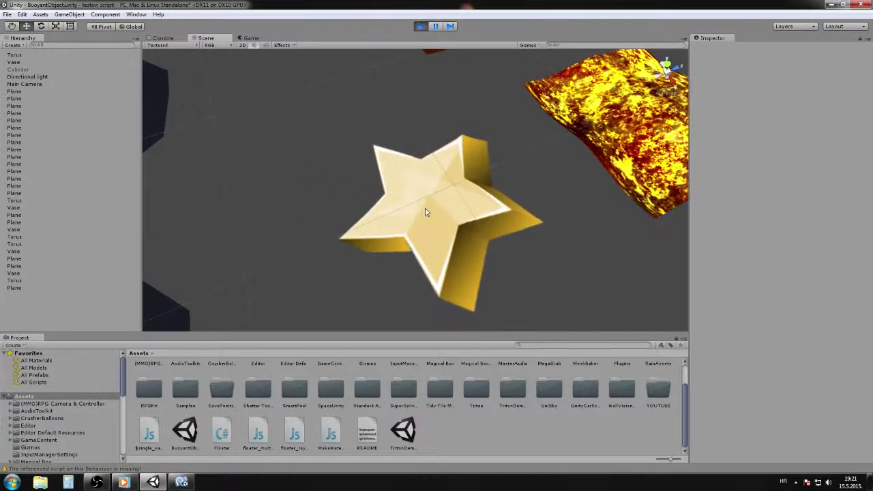
{"action": "left_click", "coordinate": [424, 209]}
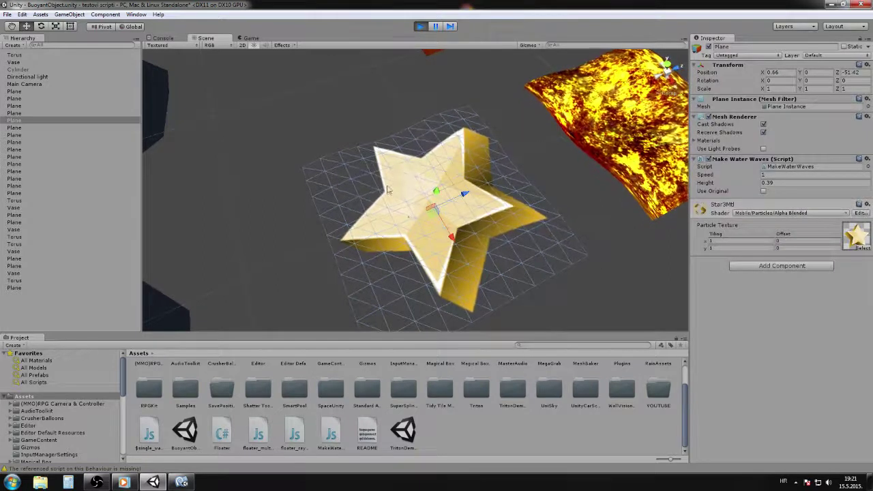
{"action": "scroll", "coordinate": [416, 179], "scroll_direction": "down", "scroll_amount": 3}
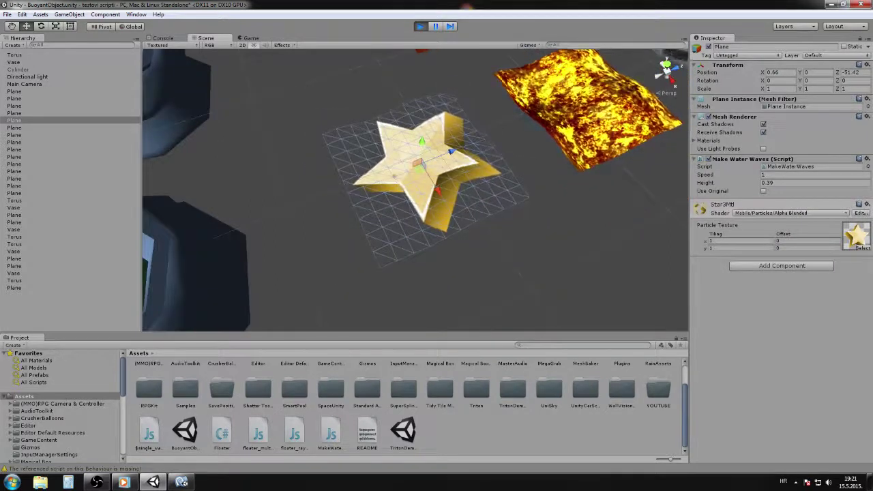
{"action": "middle_click_drag", "start_coordinate": [395, 176], "coordinate": [374, 250]}
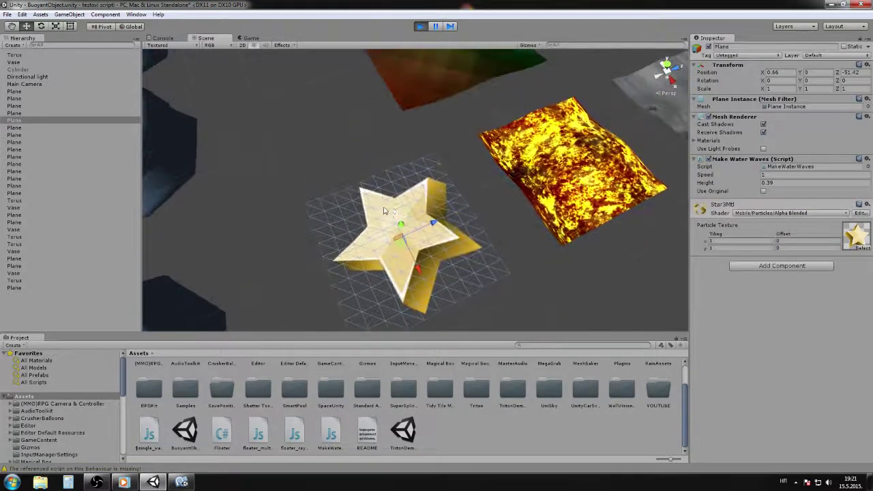
{"action": "left_click", "coordinate": [313, 173]}
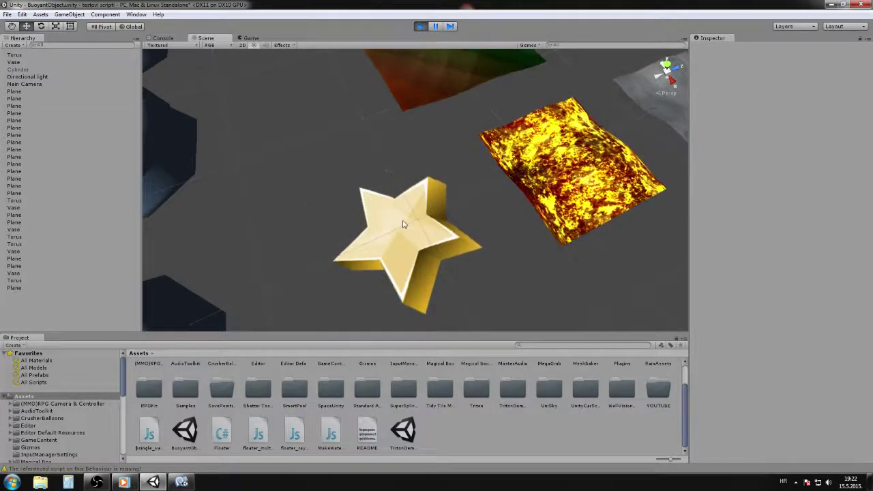
Adjust the wave height of the star plane's Make Water Waves script while the scene runs
{"action": "left_click", "coordinate": [403, 222]}
{"action": "left_click_drag", "start_coordinate": [713, 184], "coordinate": [724, 186]}
{"action": "left_click", "coordinate": [646, 261]}
Select the lava plane and examine its wave motion from near and far while the scene runs
{"action": "middle_click_drag", "start_coordinate": [647, 261], "coordinate": [408, 228]}
{"action": "scroll", "coordinate": [581, 252], "scroll_direction": "up", "scroll_amount": 3}
{"action": "scroll", "coordinate": [408, 226], "scroll_direction": "up", "scroll_amount": 4}
{"action": "left_click", "coordinate": [417, 213]}
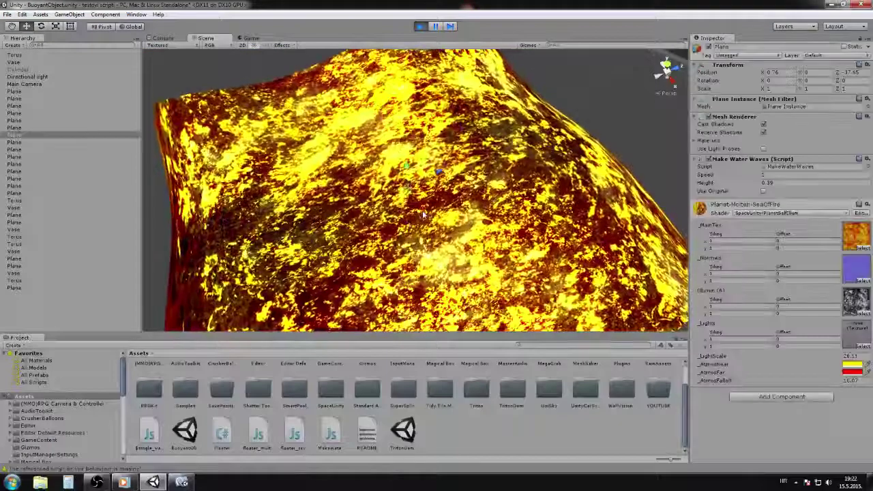
{"action": "scroll", "coordinate": [419, 211], "scroll_direction": "down", "scroll_amount": 3}
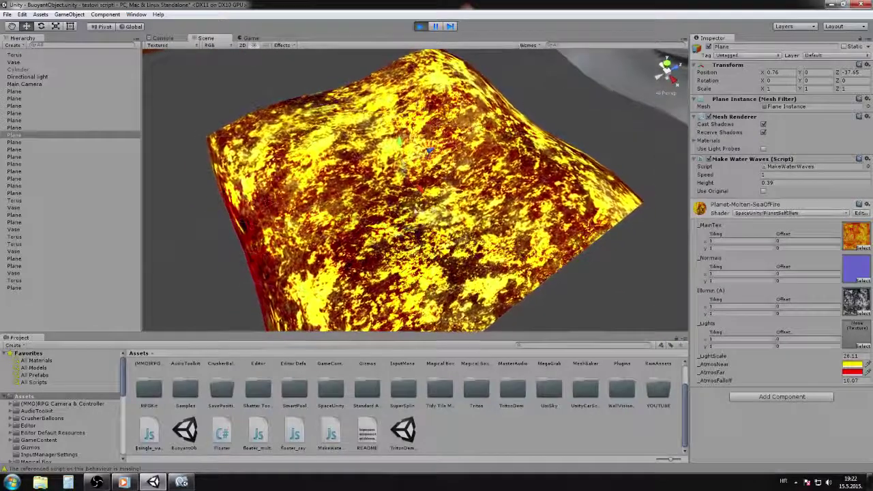
{"action": "scroll", "coordinate": [433, 217], "scroll_direction": "down", "scroll_amount": 5}
{"action": "scroll", "coordinate": [432, 217], "scroll_direction": "up", "scroll_amount": 5}
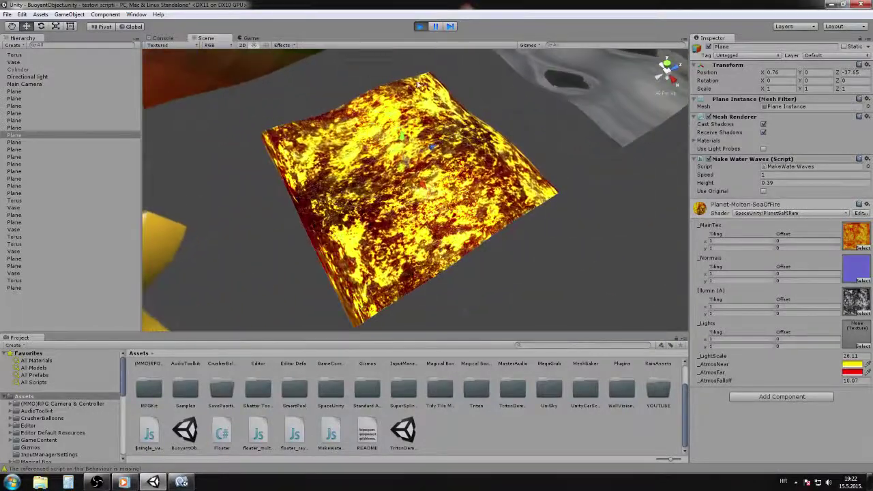
{"action": "middle_click_drag", "start_coordinate": [399, 239], "coordinate": [402, 258]}
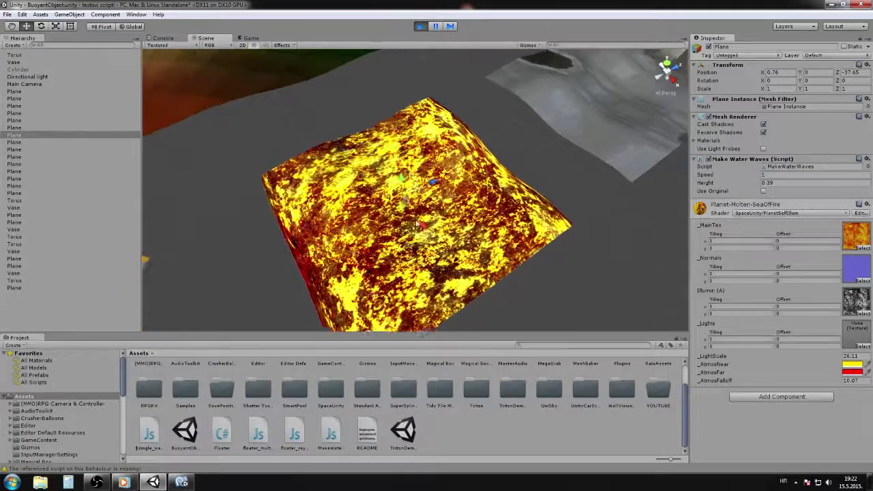
{"action": "scroll", "coordinate": [426, 229], "scroll_direction": "up", "scroll_amount": 5}
{"action": "scroll", "coordinate": [426, 229], "scroll_direction": "down", "scroll_amount": 4}
Examine the waves on the grey cloudy plane and tour the other effect planes as far as the nebulae
{"action": "middle_click_drag", "start_coordinate": [532, 163], "coordinate": [370, 242]}
{"action": "scroll", "coordinate": [423, 236], "scroll_direction": "up", "scroll_amount": 2}
{"action": "scroll", "coordinate": [423, 232], "scroll_direction": "up", "scroll_amount": 3}
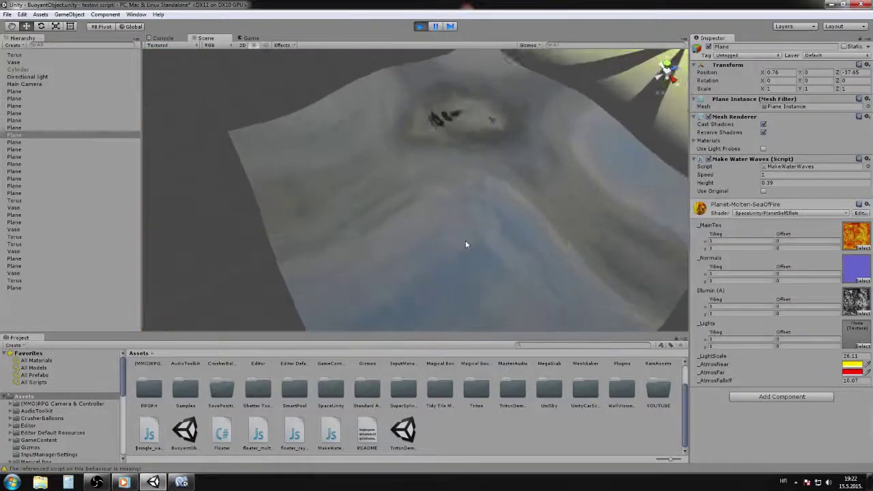
{"action": "right_click_drag", "start_coordinate": [467, 254], "coordinate": [474, 272]}
{"action": "left_click_drag", "start_coordinate": [475, 276], "coordinate": [288, 315], "text": "alt"}
{"action": "left_click_drag", "start_coordinate": [374, 244], "coordinate": [462, 192], "text": "alt"}
{"action": "middle_click_drag", "start_coordinate": [561, 235], "coordinate": [485, 198]}
{"action": "middle_click_drag", "start_coordinate": [556, 269], "coordinate": [491, 260]}
{"action": "left_click_drag", "start_coordinate": [521, 296], "coordinate": [621, 210], "text": "alt"}
Move the blue-green nebula plane onto the pink nebula, at about X 23.36, Z 38.92
{"action": "left_click", "coordinate": [466, 268]}
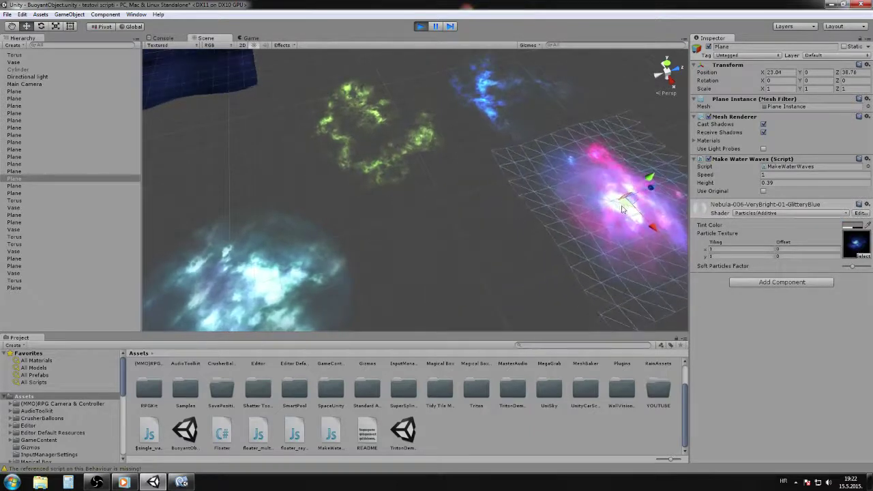
{"action": "left_click", "coordinate": [249, 269]}
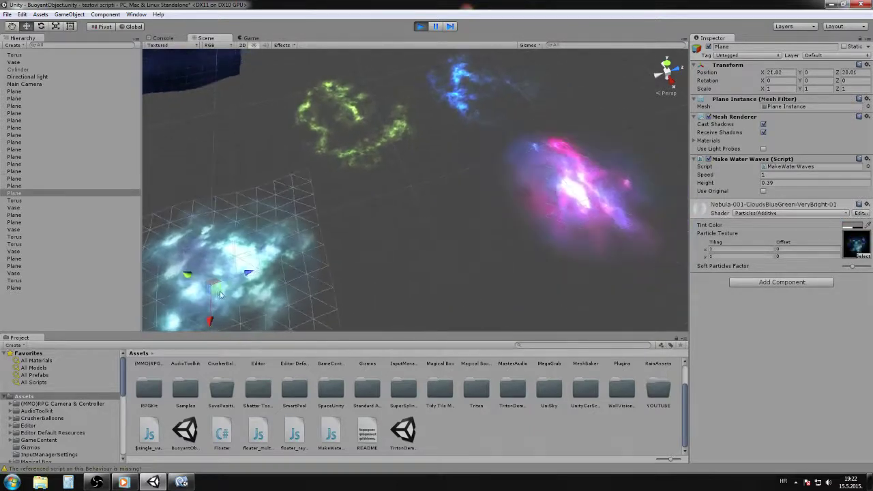
{"action": "left_click_drag", "start_coordinate": [220, 295], "coordinate": [593, 189]}
{"action": "middle_click_drag", "start_coordinate": [403, 236], "coordinate": [339, 255]}
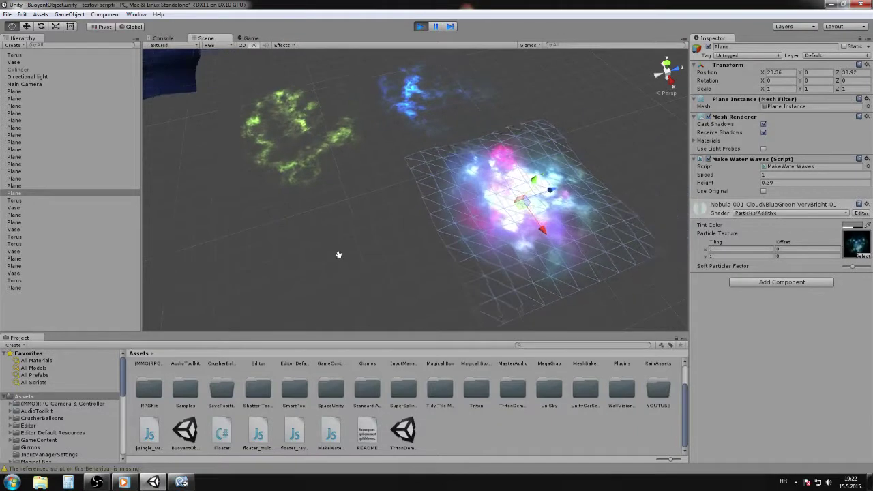
Move the green nebula plane and the blue nebula plane onto the overlapping pink and blue-green nebulae, leaving nothing selected
{"action": "left_click", "coordinate": [273, 159]}
{"action": "left_click_drag", "start_coordinate": [296, 140], "coordinate": [536, 198]}
{"action": "left_click", "coordinate": [413, 100]}
{"action": "left_click_drag", "start_coordinate": [413, 93], "coordinate": [519, 186]}
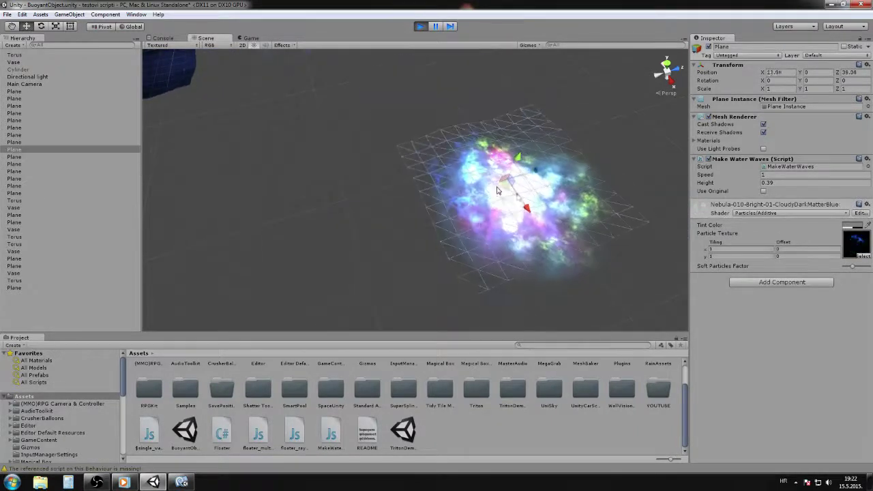
{"action": "left_click", "coordinate": [304, 246]}
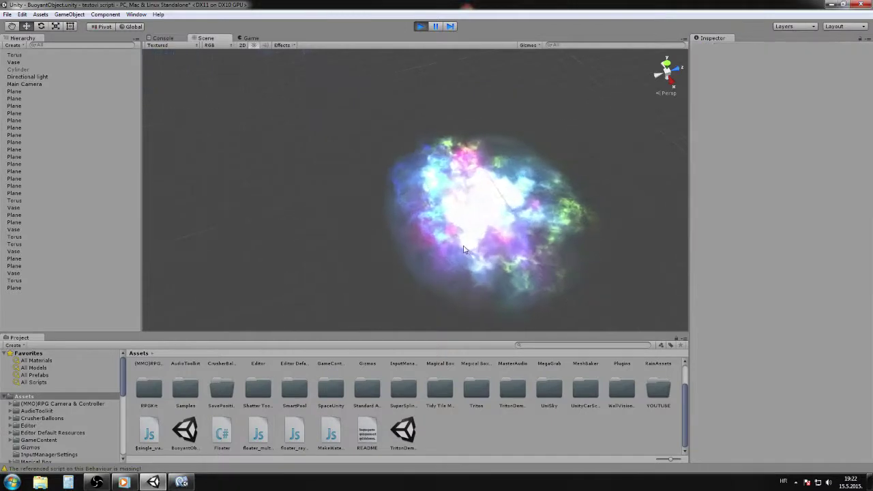
Examine the motion and blended colours of the overlapping nebula planes from near and far while the scene runs
{"action": "right_click_drag", "start_coordinate": [464, 186], "coordinate": [485, 191]}
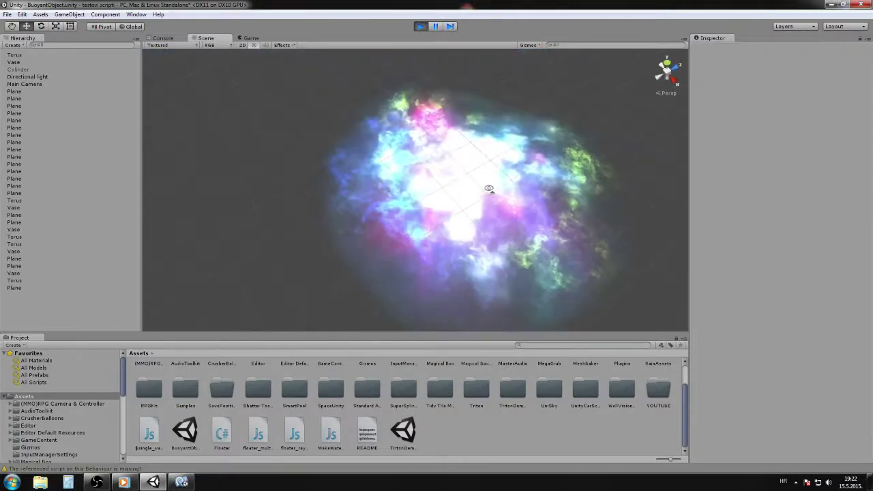
{"action": "scroll", "coordinate": [484, 194], "scroll_direction": "up", "scroll_amount": 5}
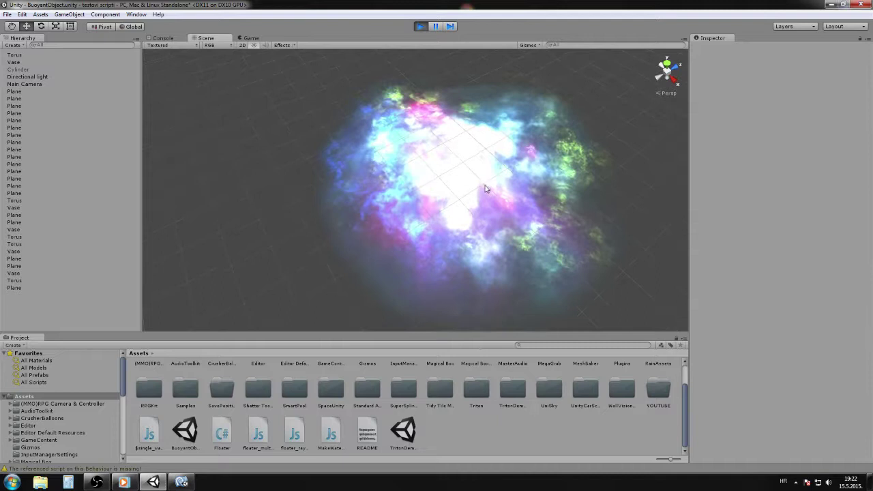
{"action": "scroll", "coordinate": [459, 204], "scroll_direction": "down", "scroll_amount": 3}
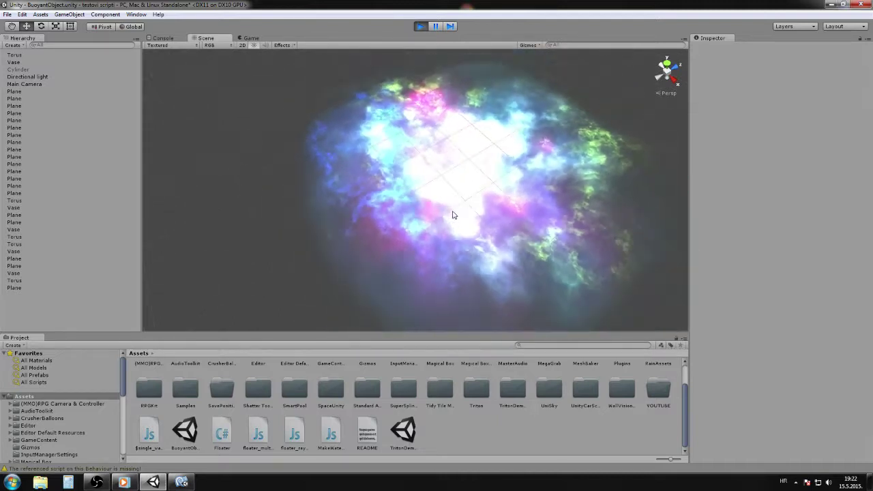
{"action": "scroll", "coordinate": [403, 236], "scroll_direction": "down", "scroll_amount": 5}
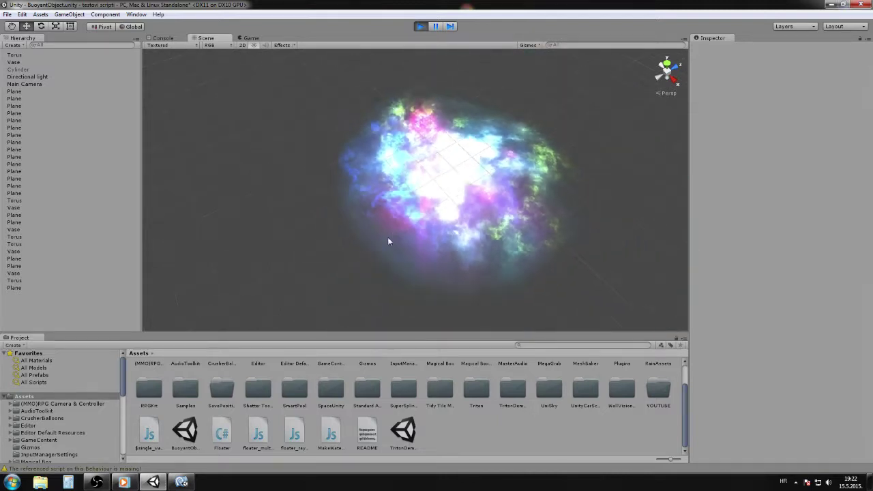
{"action": "scroll", "coordinate": [264, 215], "scroll_direction": "down", "scroll_amount": 2}
Tour the scene past the dark blue plane to the row of vases and examine the light blue liquid up close
{"action": "middle_click_drag", "start_coordinate": [280, 213], "coordinate": [468, 205]}
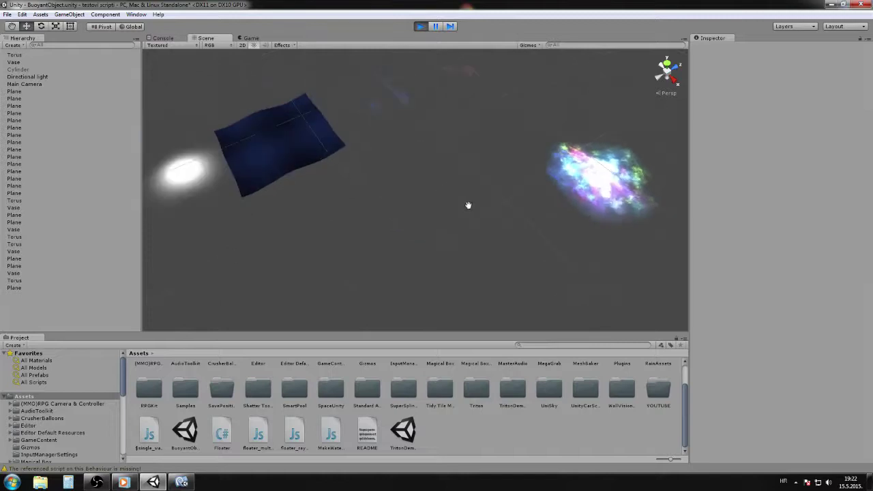
{"action": "middle_click_drag", "start_coordinate": [327, 220], "coordinate": [389, 222]}
{"action": "scroll", "coordinate": [388, 222], "scroll_direction": "down", "scroll_amount": 6}
{"action": "mouse_move", "coordinate": [331, 220]}
{"action": "middle_mouse_down"}
{"action": "mouse_move", "coordinate": [546, 130]}
{"action": "mouse_move", "coordinate": [552, 138]}
{"action": "middle_mouse_up"}
{"action": "middle_click_drag", "start_coordinate": [369, 208], "coordinate": [550, 294]}
{"action": "scroll", "coordinate": [374, 192], "scroll_direction": "up", "scroll_amount": 3}
{"action": "middle_click_drag", "start_coordinate": [371, 161], "coordinate": [448, 303]}
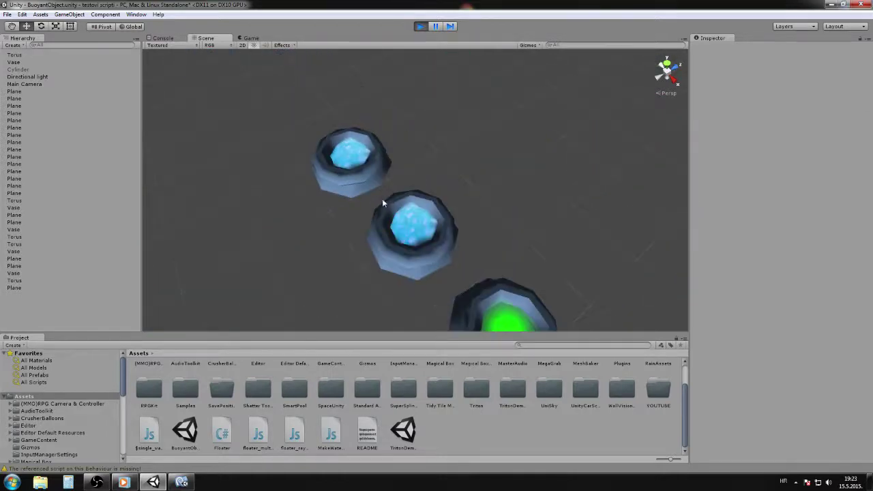
{"action": "scroll", "coordinate": [384, 203], "scroll_direction": "up", "scroll_amount": 6}
{"action": "middle_click_drag", "start_coordinate": [386, 197], "coordinate": [376, 147]}
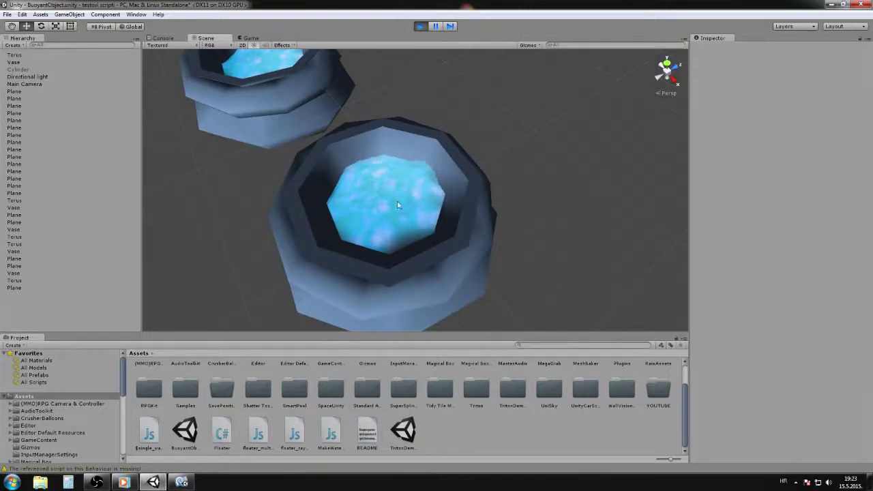
Raise the wave height of the green-red plane's Make Water Waves script to about 0.84 while the scene runs
{"action": "scroll", "coordinate": [403, 209], "scroll_direction": "down", "scroll_amount": 4}
{"action": "middle_click_drag", "start_coordinate": [507, 256], "coordinate": [252, 213]}
{"action": "middle_click_drag", "start_coordinate": [546, 193], "coordinate": [280, 147]}
{"action": "middle_click_drag", "start_coordinate": [505, 208], "coordinate": [400, 185]}
{"action": "left_click", "coordinate": [339, 157]}
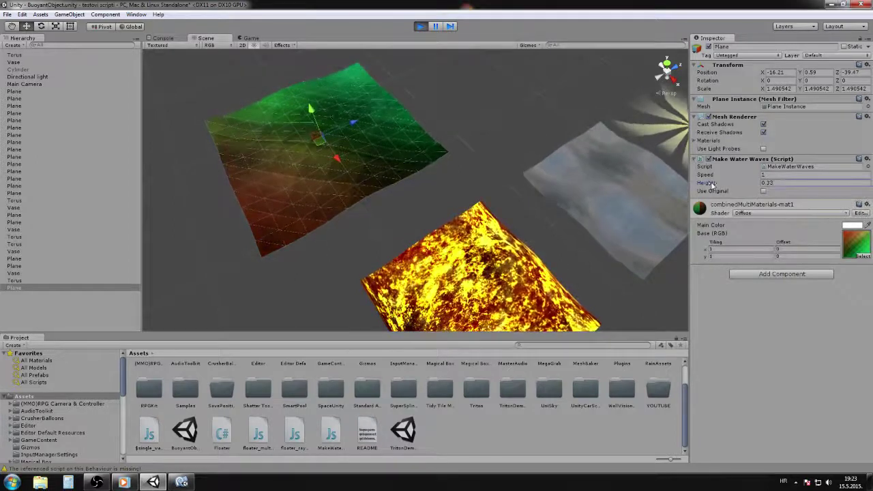
{"action": "left_click_drag", "start_coordinate": [710, 184], "coordinate": [719, 184]}
{"action": "middle_click_drag", "start_coordinate": [423, 214], "coordinate": [441, 187]}
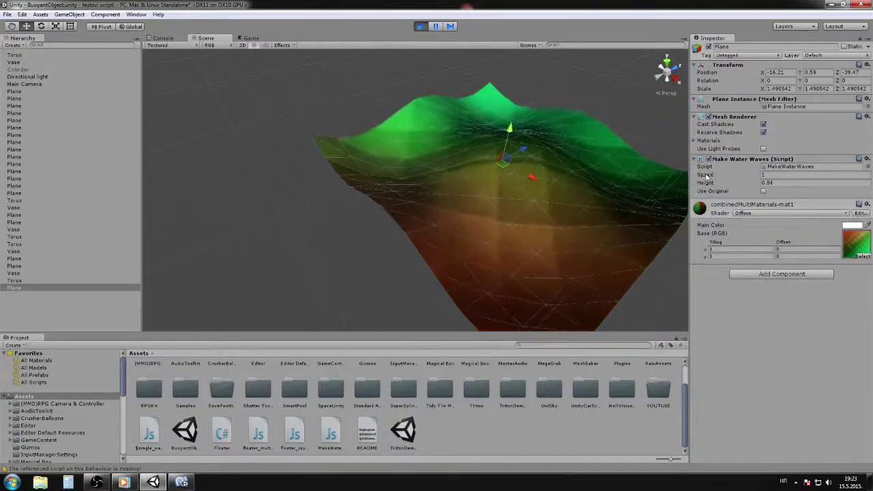
Set the green-red plane's wave height to about 0.12 and its speed to about 4.8, and view the unselected plane up close
{"action": "left_click_drag", "start_coordinate": [700, 177], "coordinate": [748, 178]}
{"action": "scroll", "coordinate": [609, 221], "scroll_direction": "down", "scroll_amount": 4}
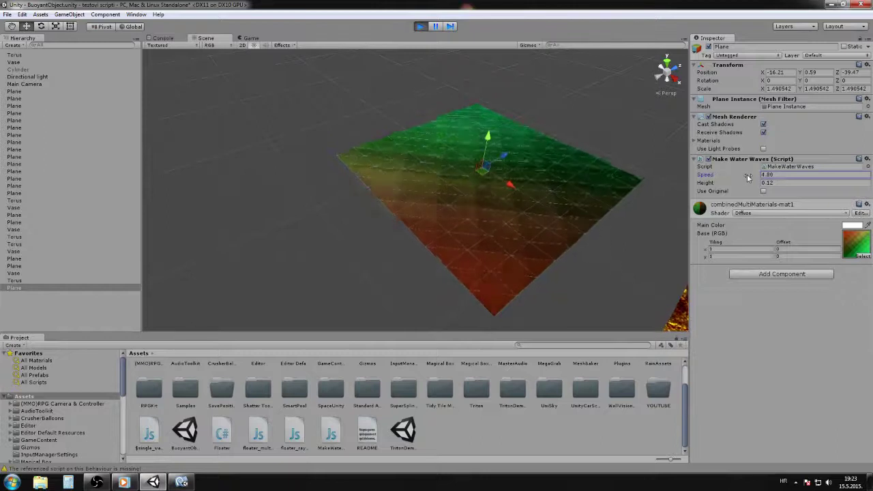
{"action": "scroll", "coordinate": [586, 246], "scroll_direction": "up", "scroll_amount": 5}
{"action": "left_click", "coordinate": [613, 260]}
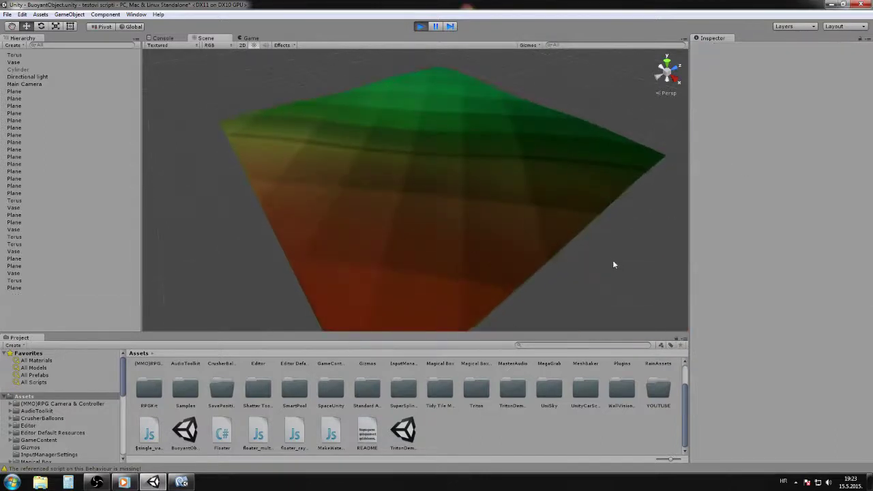
Survey the whole layout of vases, star, lava, cloud and nebula planes from a distance while the scene runs
{"action": "scroll", "coordinate": [530, 255], "scroll_direction": "down", "scroll_amount": 10}
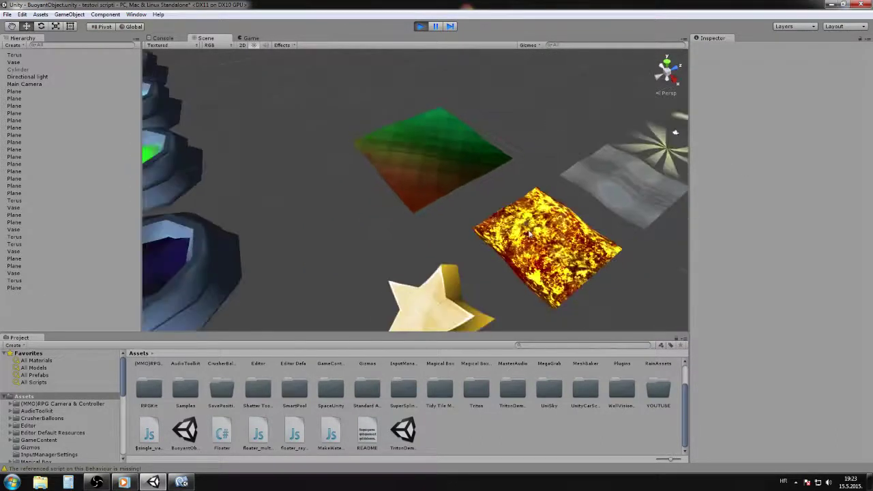
{"action": "middle_click_drag", "start_coordinate": [532, 231], "coordinate": [471, 197]}
{"action": "scroll", "coordinate": [452, 230], "scroll_direction": "down", "scroll_amount": 4}
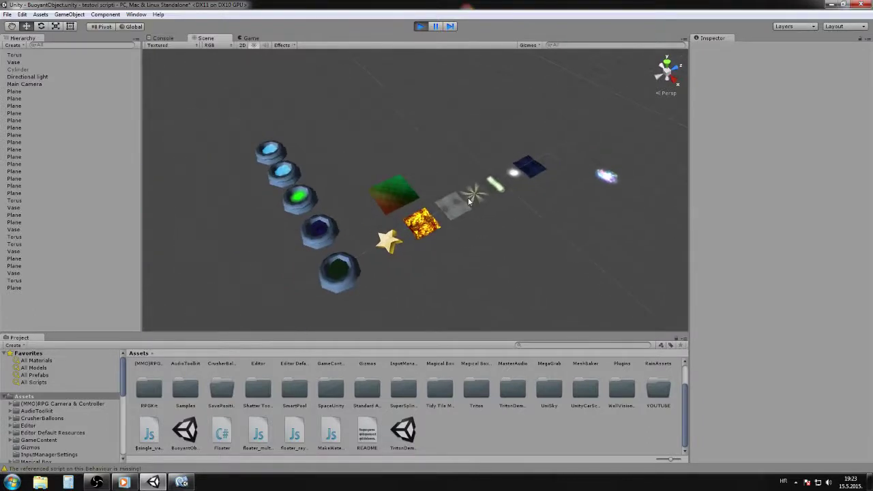